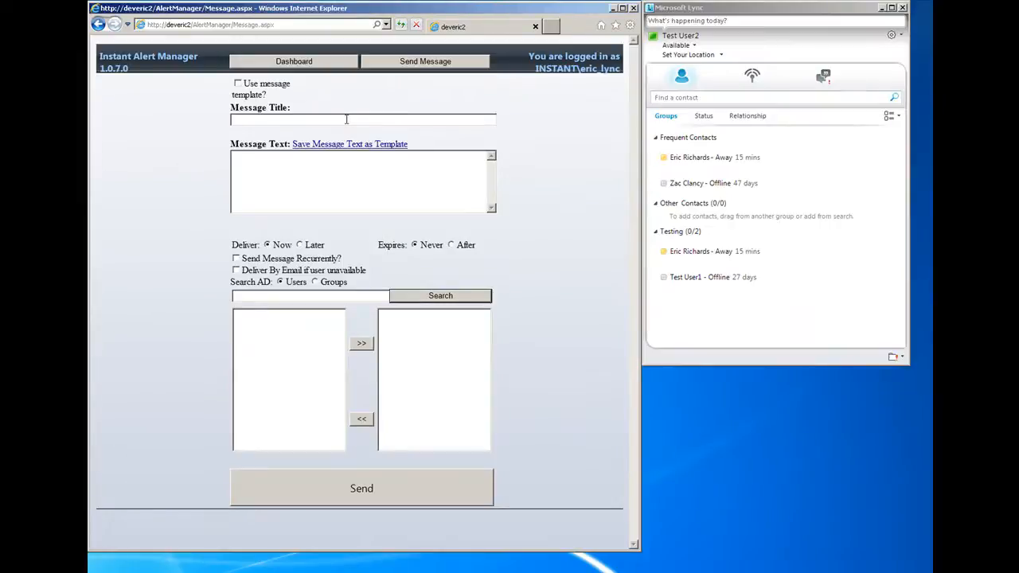
pyautogui.write('Server Out')
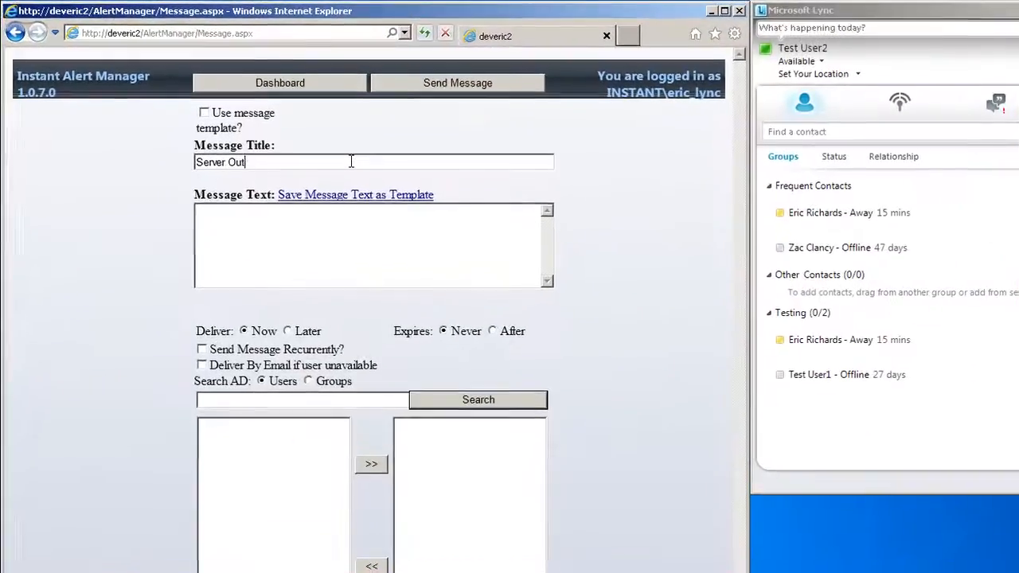
pyautogui.write('age')
# Step: Enter the Server Outage title and the message text about prod412.instant.local
pyautogui.press('Tab')
pyautogui.write('Production server prod412.instant.local is experiencing an outage.  We are aware of the si')
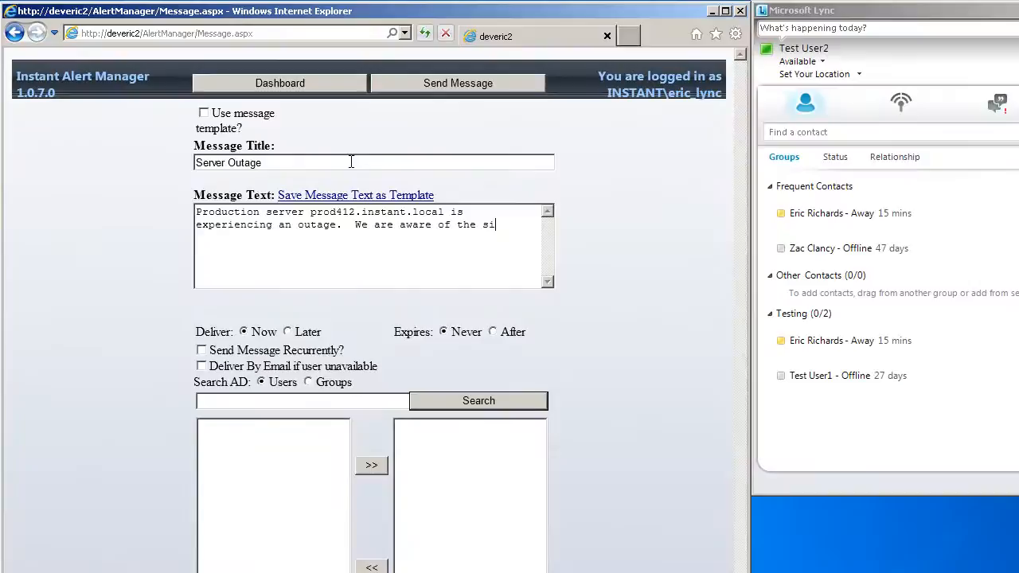
pyautogui.write('u')
pyautogui.press('BackSpace')
pyautogui.press('BackSpace')
pyautogui.write('it')
pyautogui.write('uation and ar')
pyautogui.write('e working to address the issue.')
# Step: Search AD Groups for 'IT' and add IT Managers as a recipient
pyautogui.click(299, 400)
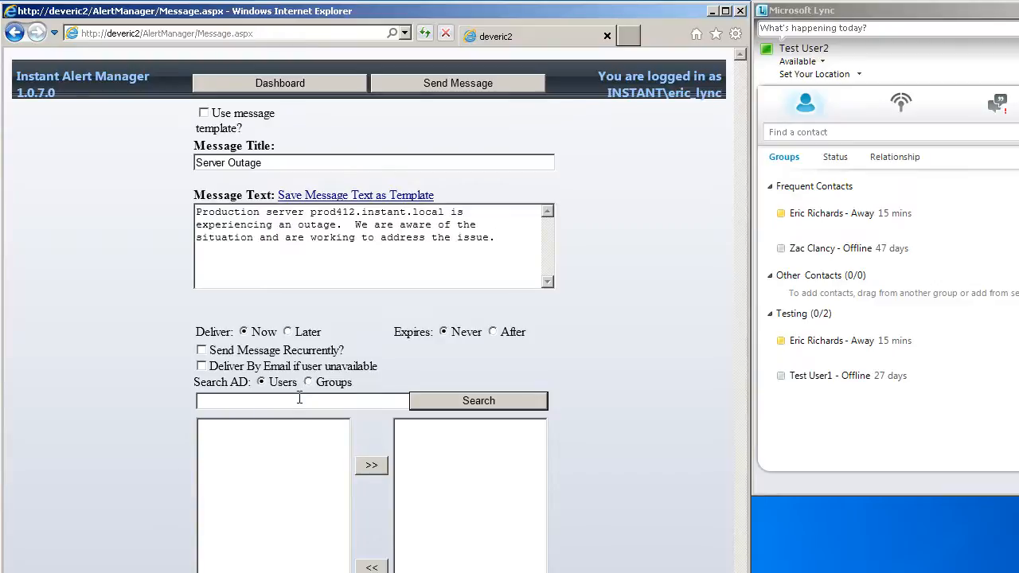
pyautogui.write('IT')
pyautogui.click(308, 382)
pyautogui.click(478, 400)
pyautogui.click(254, 429)
pyautogui.click(371, 466)
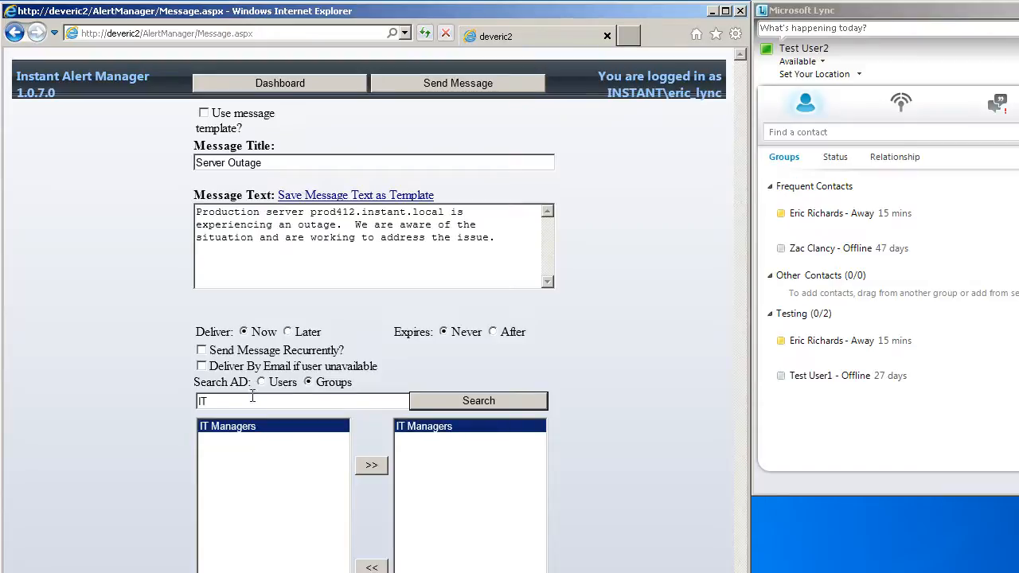
# Step: Search Users for 'test' and add Test User2 as a recipient
pyautogui.doubleClick(203, 400)
pyautogui.write('test')
pyautogui.click(283, 383)
pyautogui.click(477, 400)
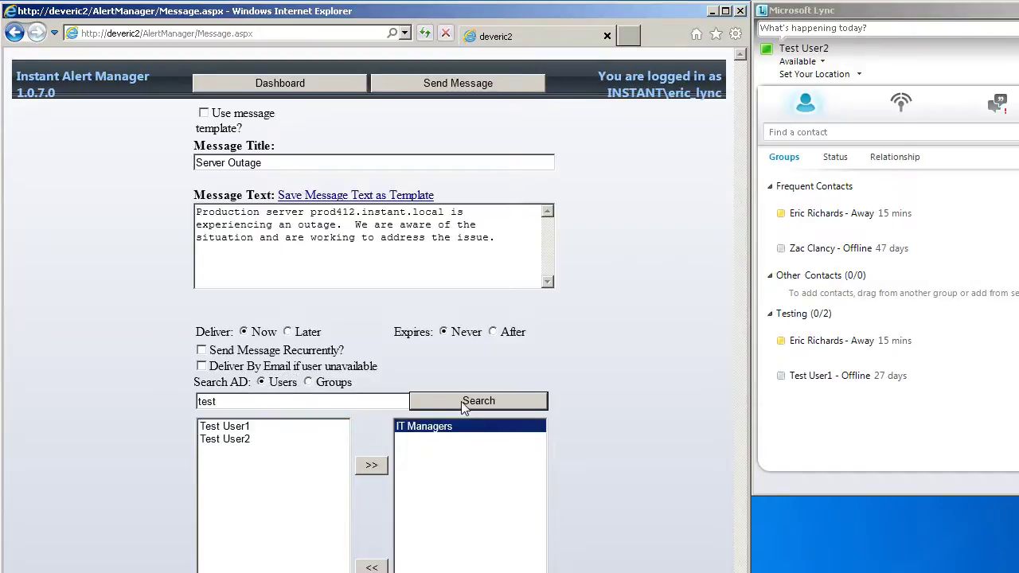
pyautogui.click(235, 439)
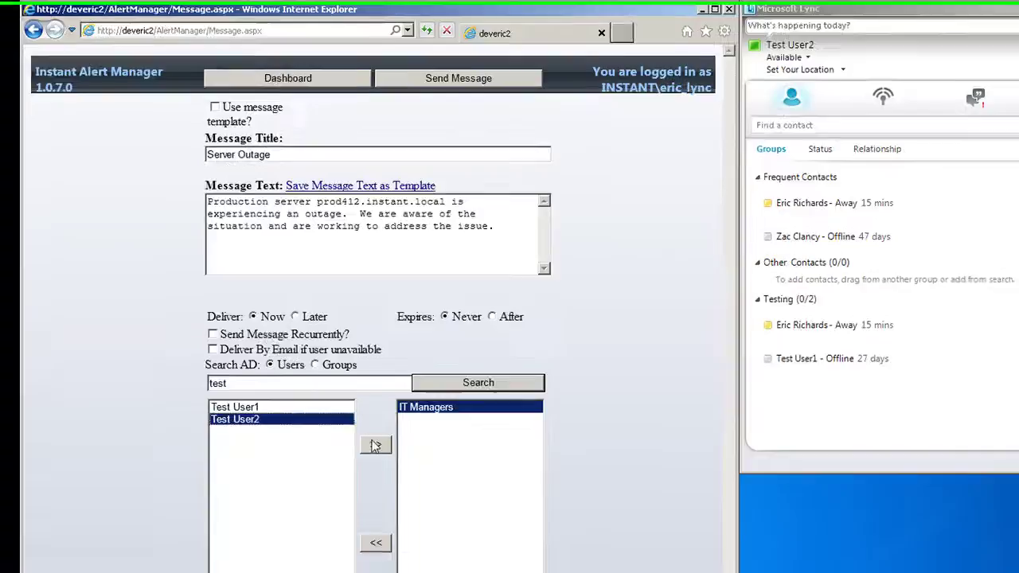
pyautogui.click(375, 444)
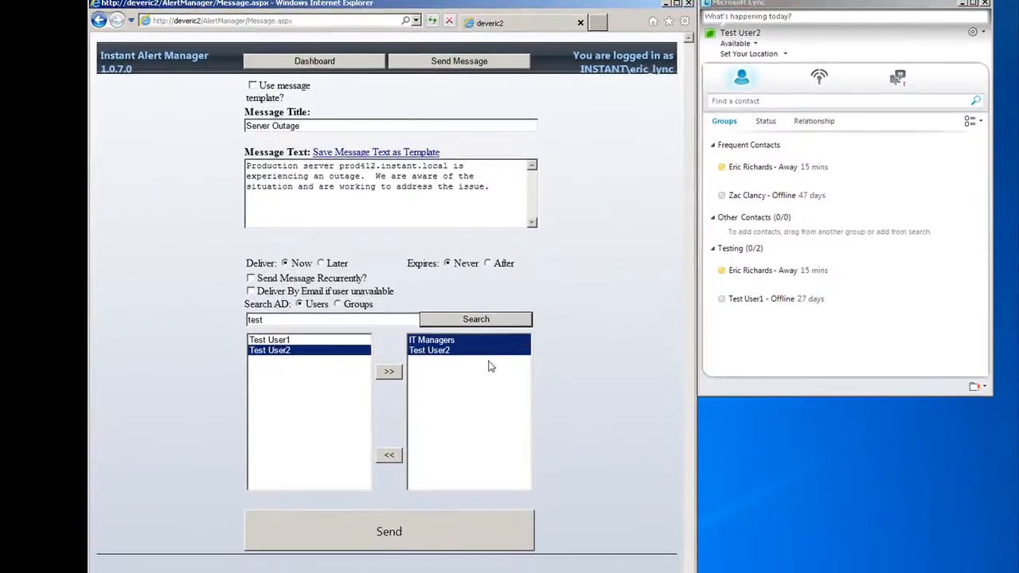
# Step: Send the alert and bring the incoming Lync 'Server Outage' conversation to screen centre
pyautogui.click(442, 536)
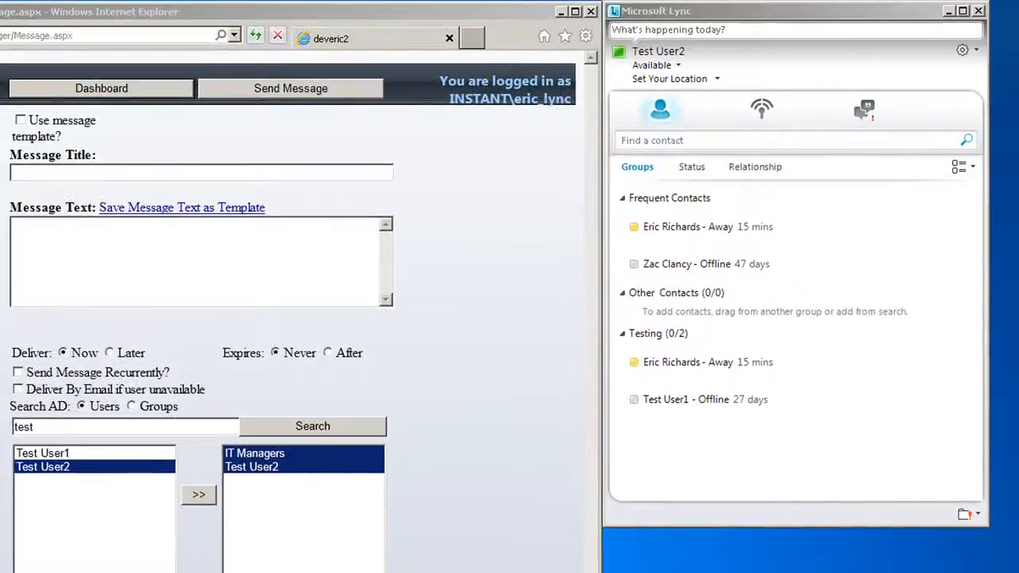
pyautogui.moveTo(1008, 111); pyautogui.dragTo(406, 118)
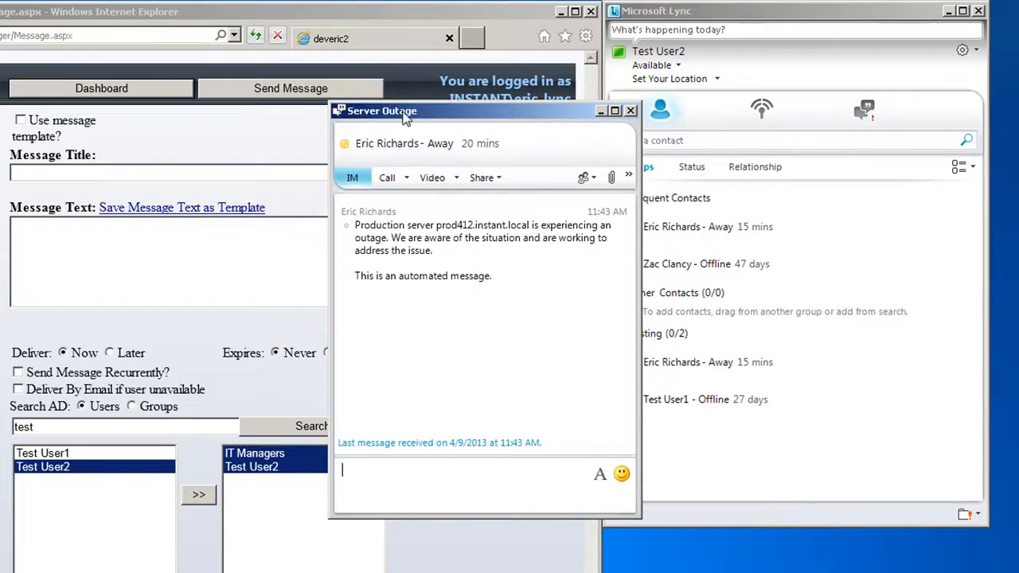